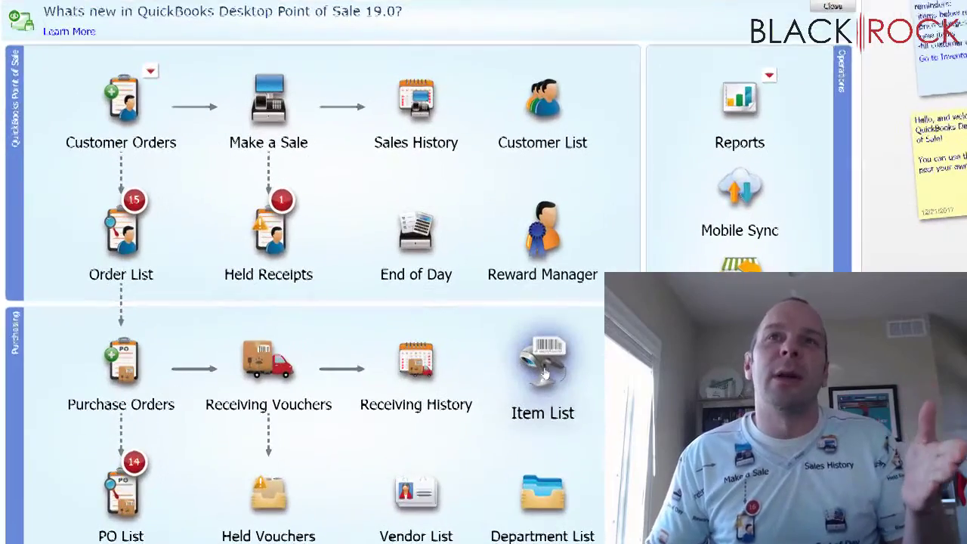
Step: Open the inventory Item List and scroll up toward the Super Pants item
{"action": "left_click", "coordinate": [544, 372]}
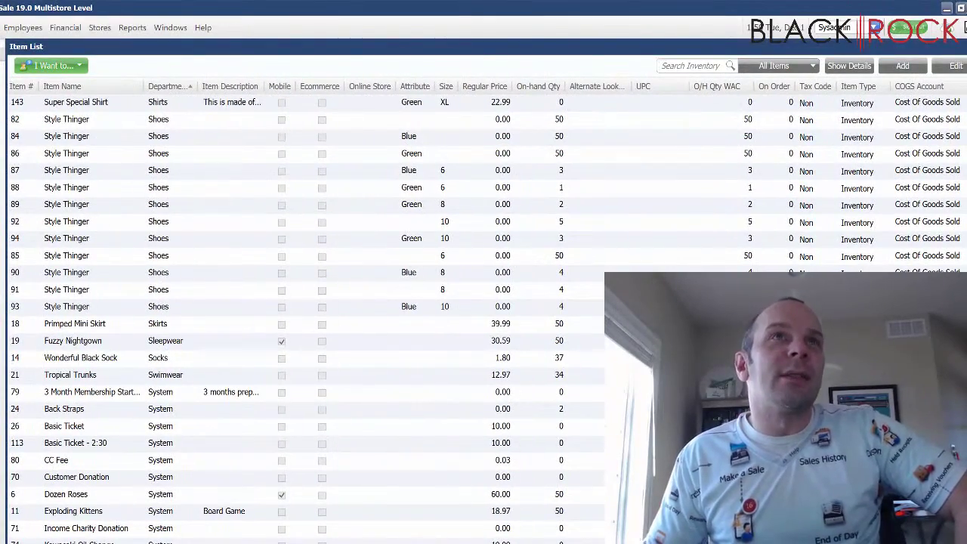
{"action": "scroll", "coordinate": [302, 318], "scroll_direction": "up", "scroll_amount": 7}
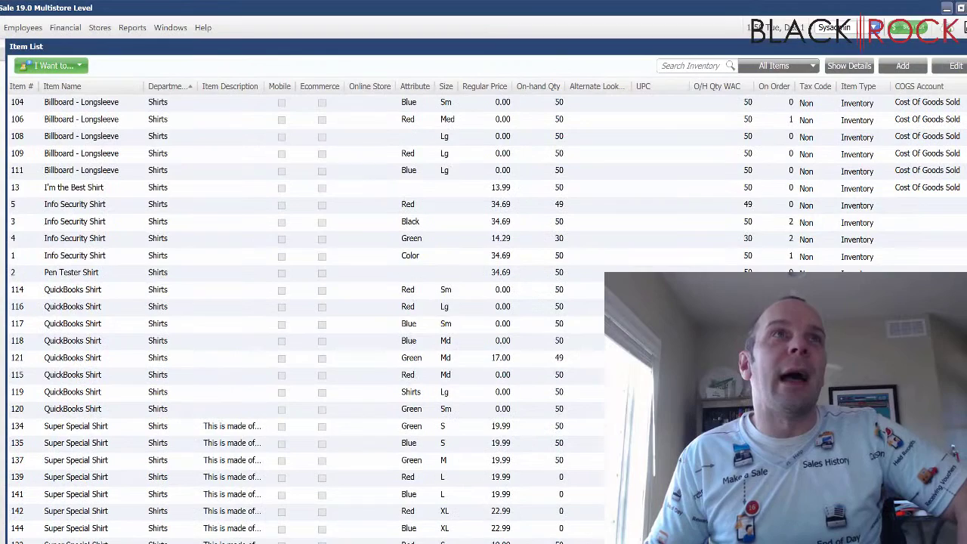
{"action": "scroll", "coordinate": [303, 317], "scroll_direction": "up", "scroll_amount": 1}
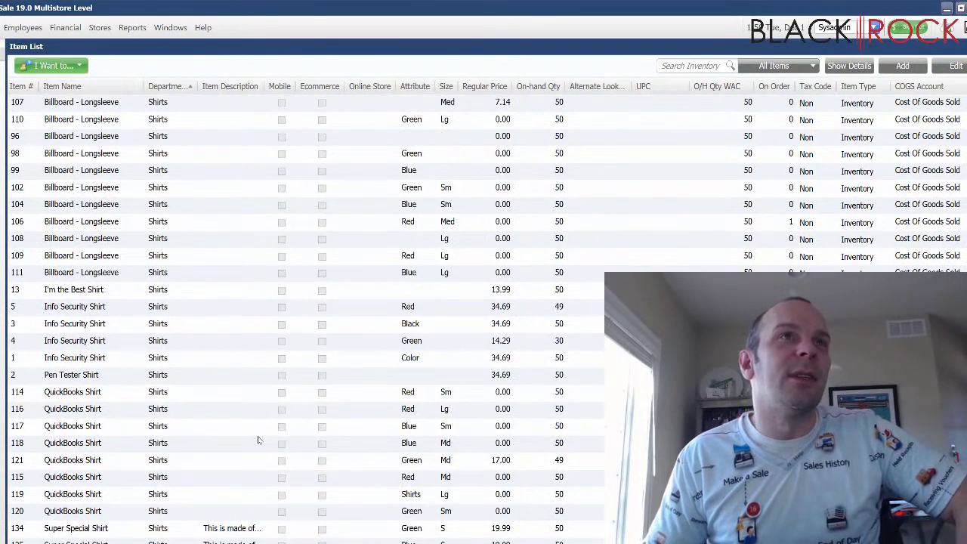
{"action": "scroll", "coordinate": [258, 441], "scroll_direction": "up", "scroll_amount": 3}
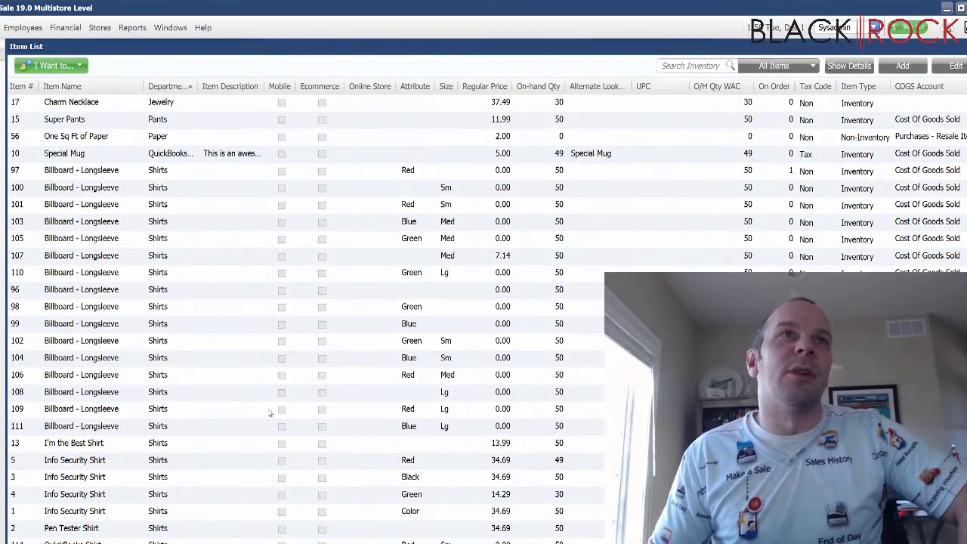
{"action": "scroll", "coordinate": [254, 382], "scroll_direction": "up", "scroll_amount": 2}
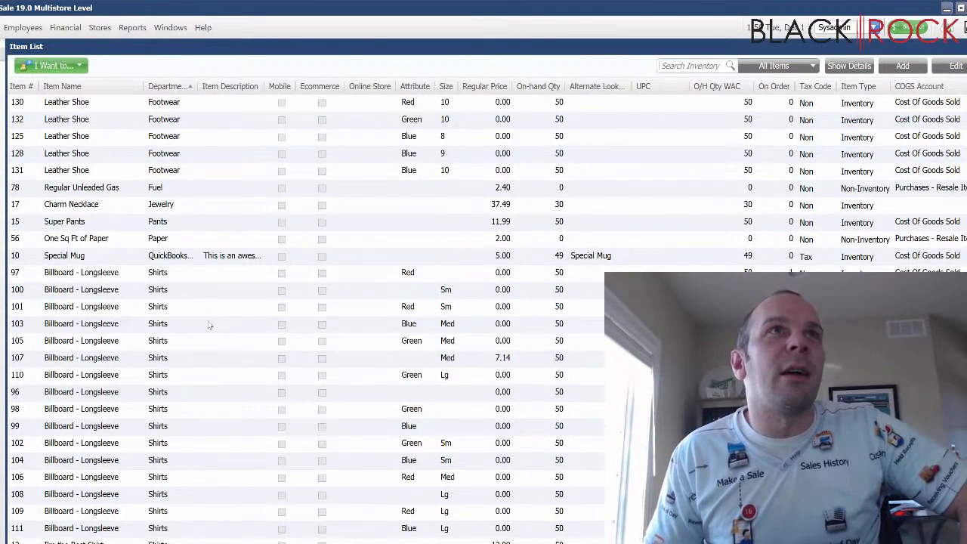
{"action": "scroll", "coordinate": [210, 324], "scroll_direction": "up", "scroll_amount": 1}
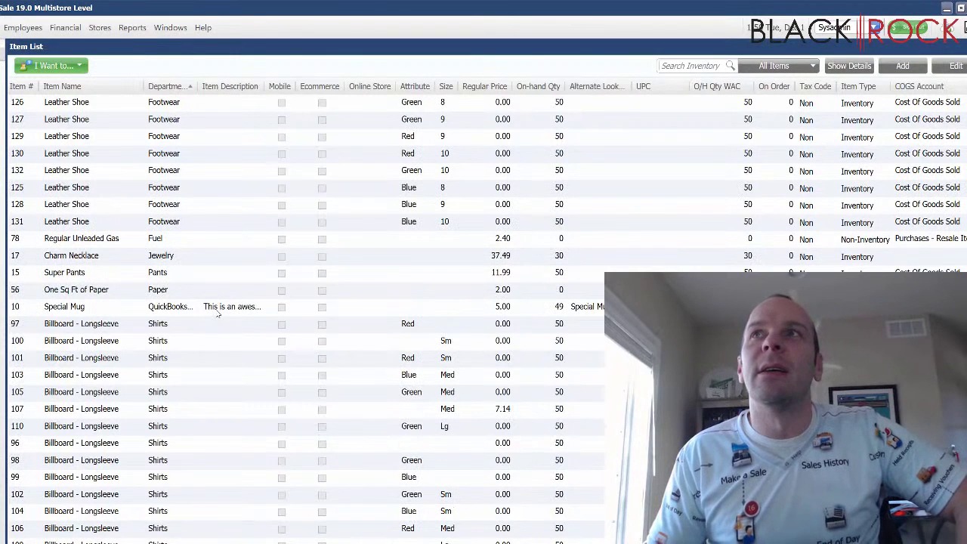
Step: Select Super Pants and show its full inventory item details
{"action": "left_click", "coordinate": [218, 314]}
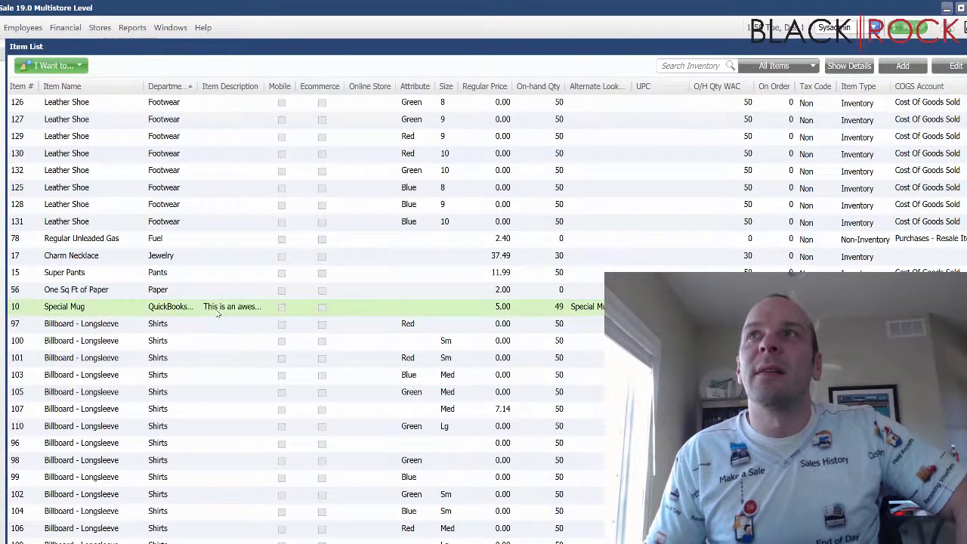
{"action": "left_click", "coordinate": [122, 276]}
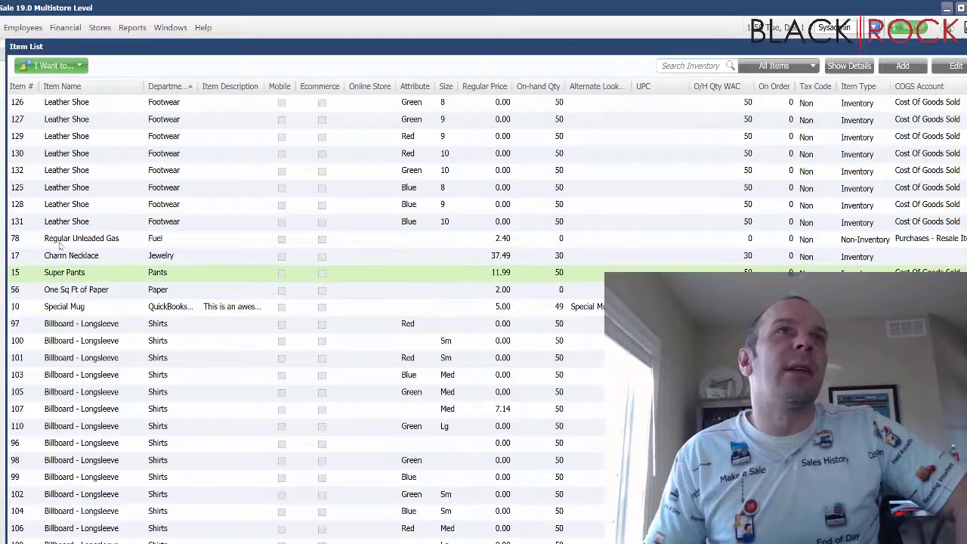
{"action": "scroll", "coordinate": [59, 244], "scroll_direction": "up", "scroll_amount": 5}
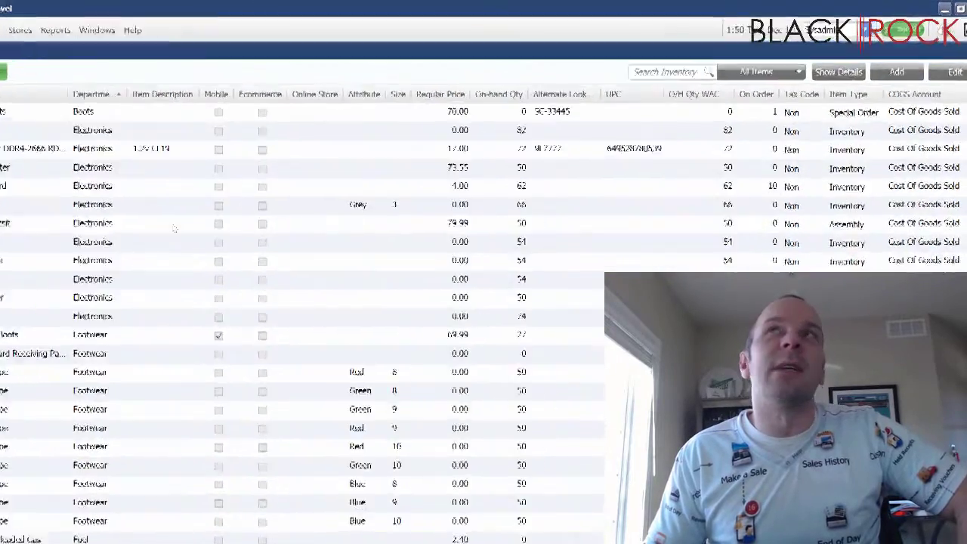
{"action": "left_click", "coordinate": [838, 71]}
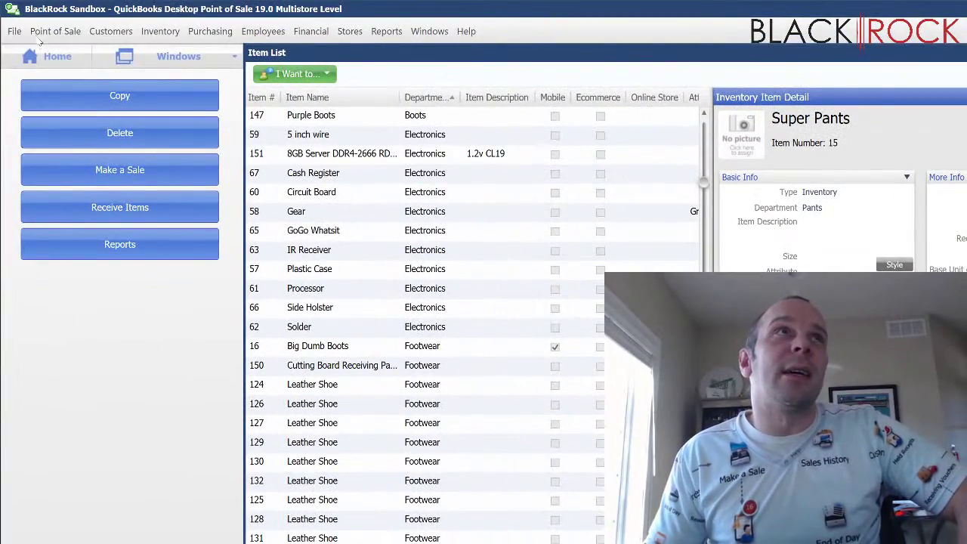
{"action": "left_click", "coordinate": [15, 32]}
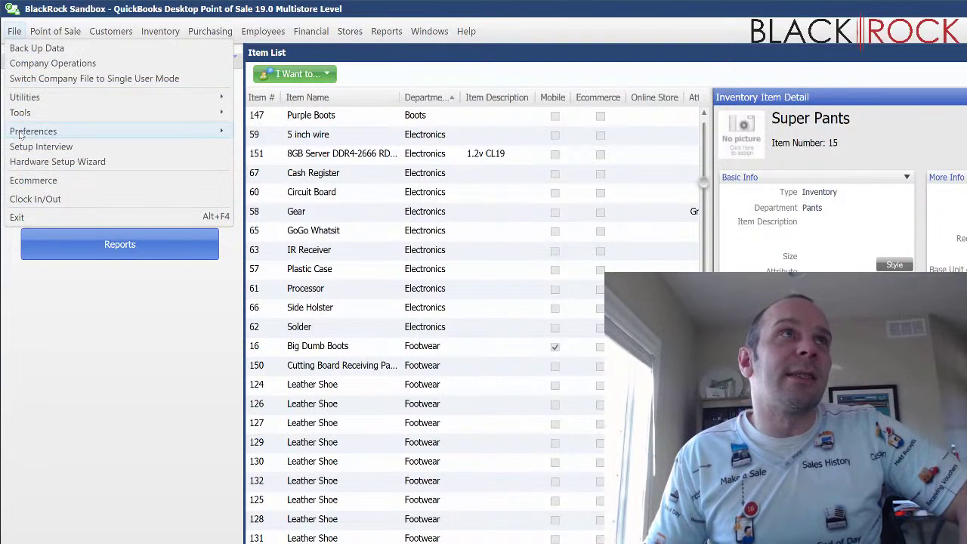
{"action": "mouse_move", "coordinate": [22, 133]}
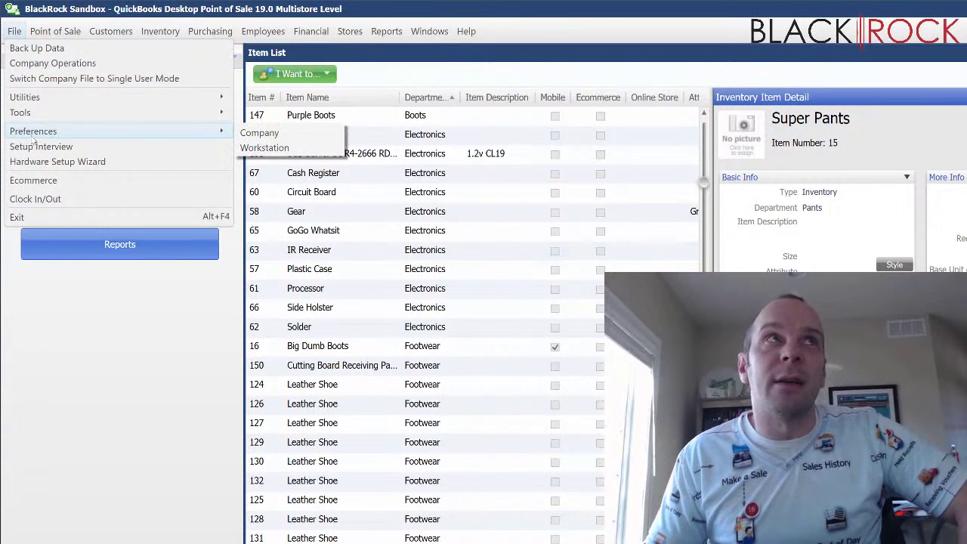
{"action": "left_click", "coordinate": [266, 136]}
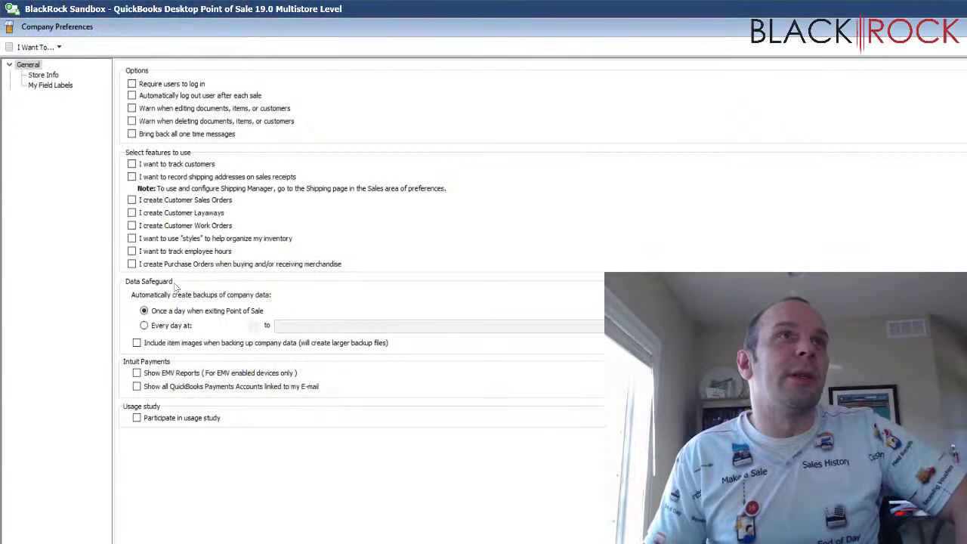
{"action": "left_click", "coordinate": [34, 331]}
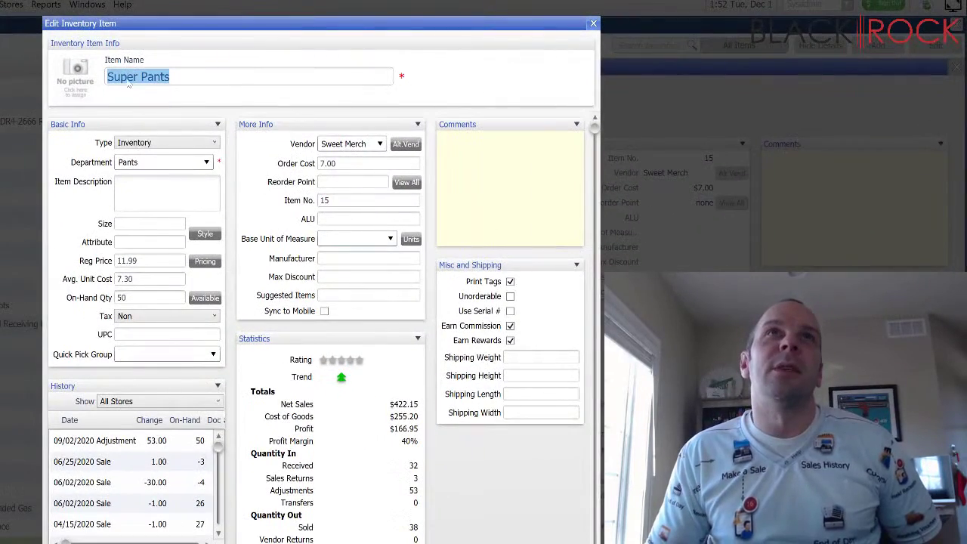
Step: Change Super Pants' tax code from Non to Tax, save it, and hide the detail pane
{"action": "left_click", "coordinate": [133, 319]}
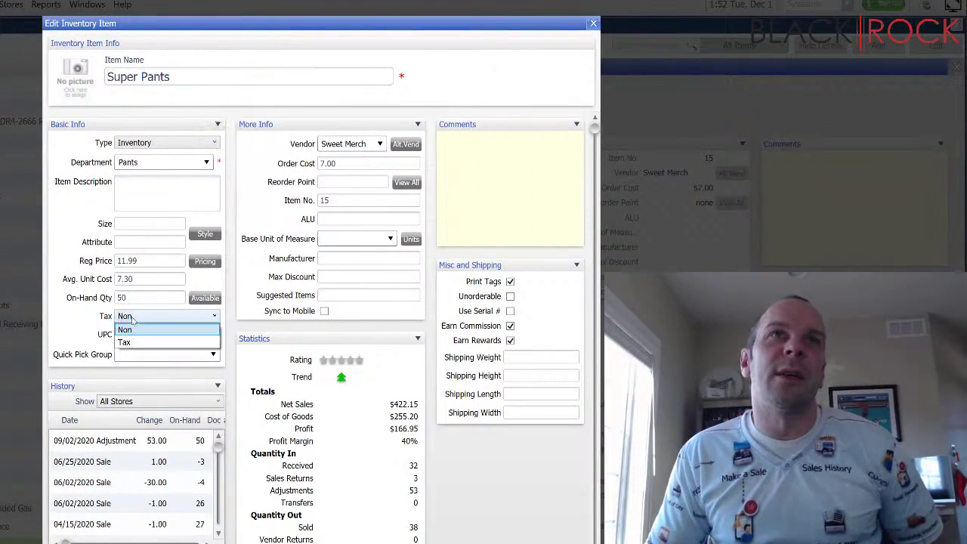
{"action": "left_click", "coordinate": [124, 343]}
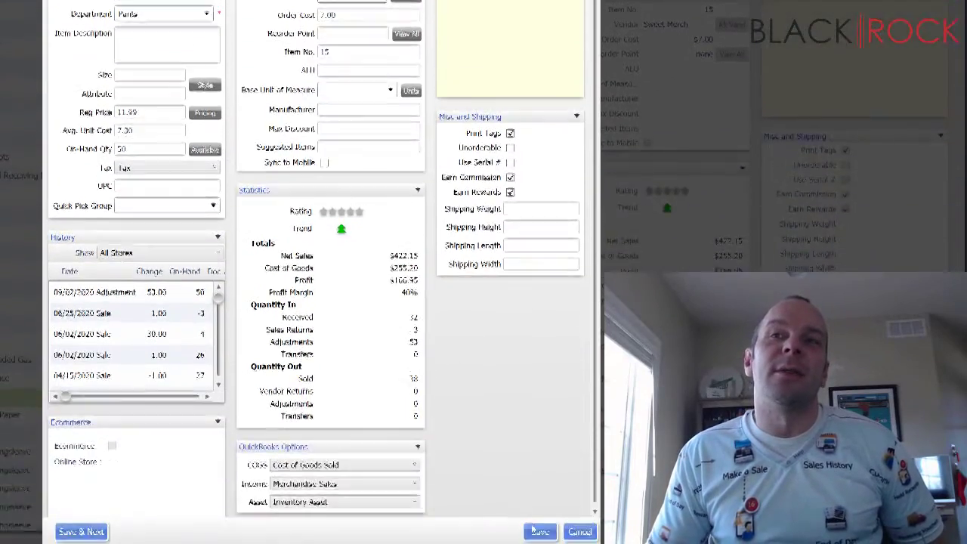
{"action": "left_click", "coordinate": [538, 531]}
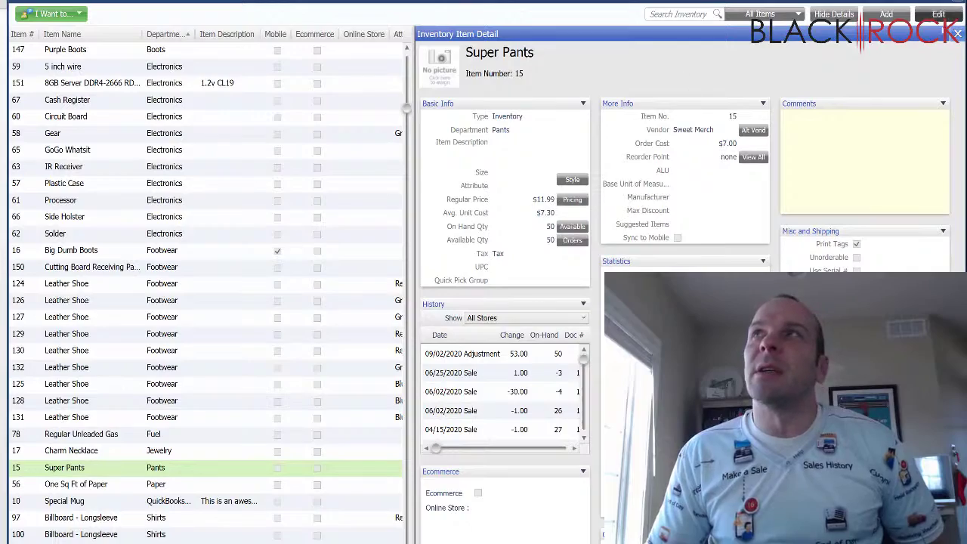
{"action": "left_click", "coordinate": [958, 35]}
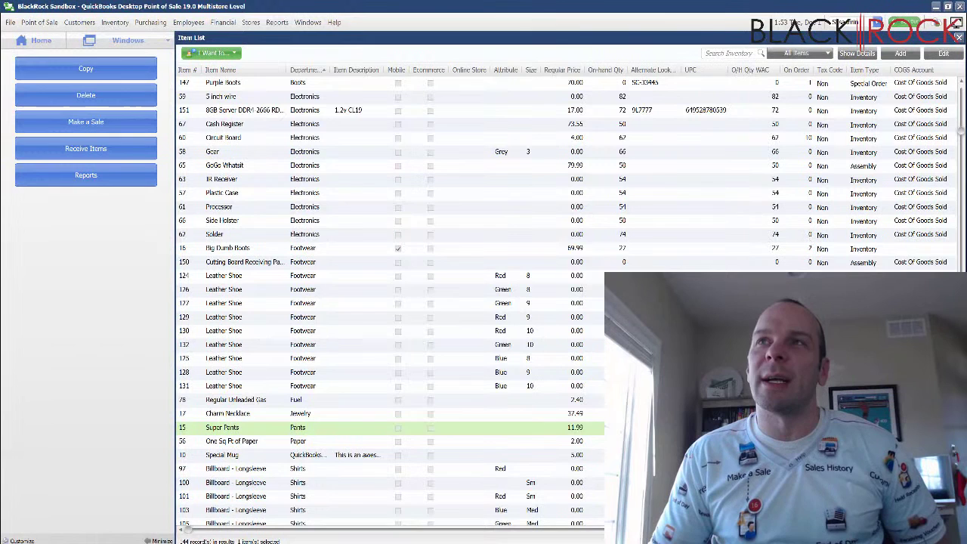
Step: Select Leather Shoe item 124 and hide details to reveal the Tax Code column
{"action": "left_click", "coordinate": [826, 262]}
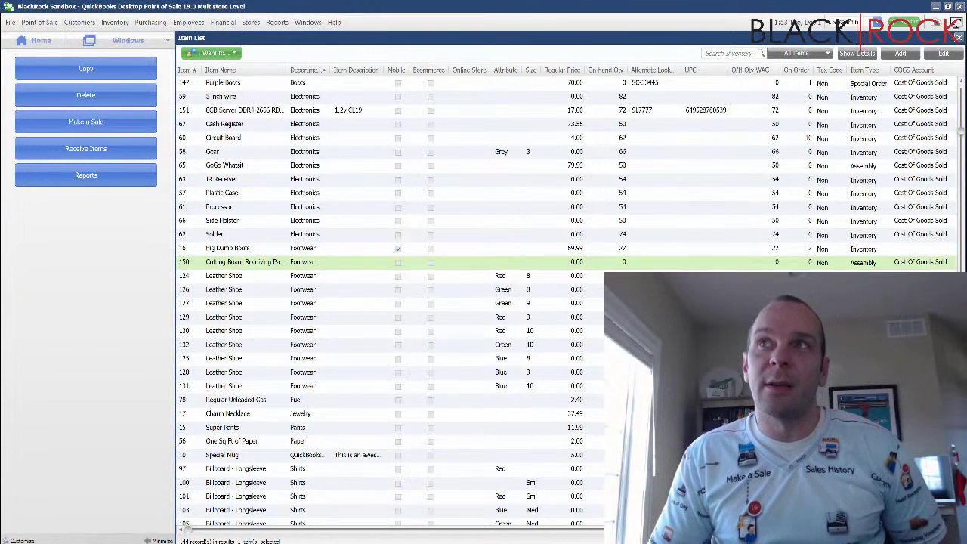
{"action": "left_click", "coordinate": [826, 275]}
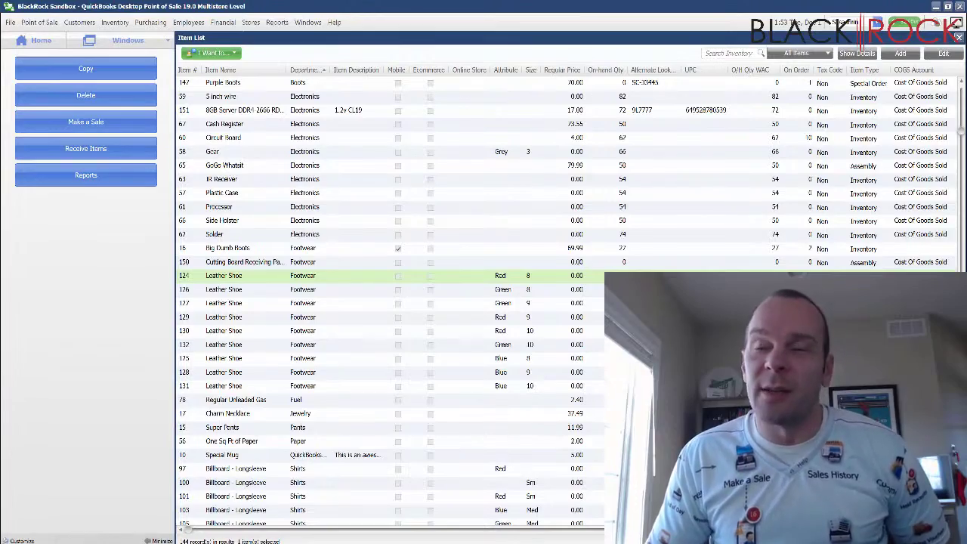
{"action": "left_click", "coordinate": [857, 52]}
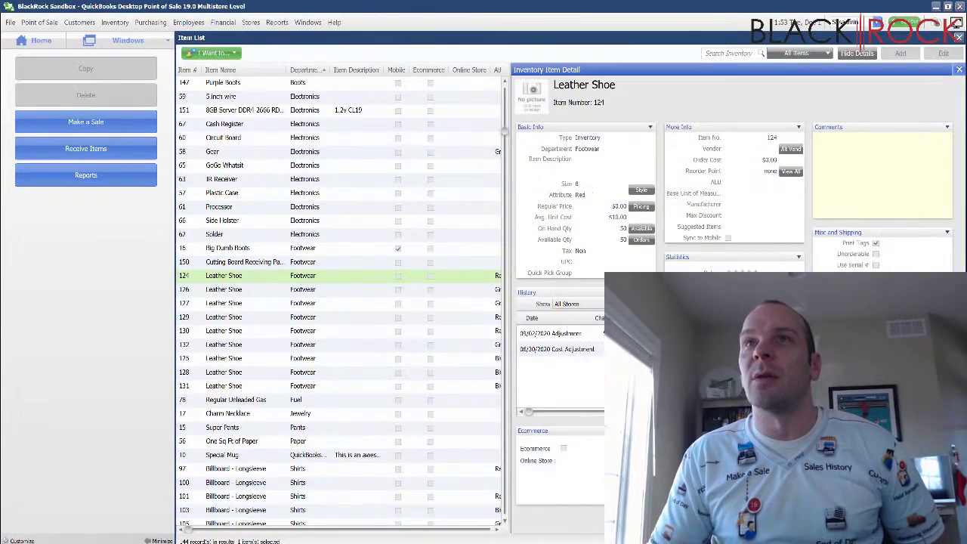
{"action": "left_click", "coordinate": [959, 70]}
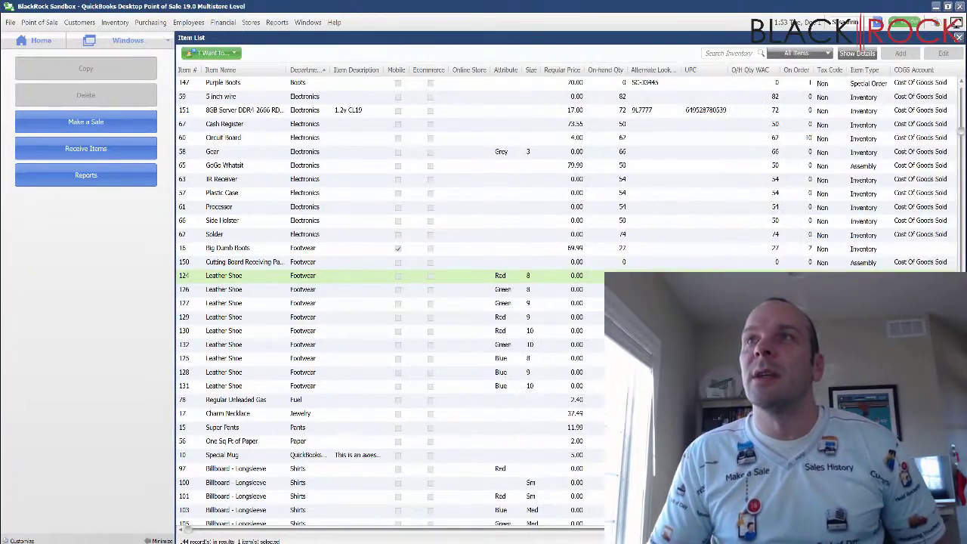
Step: Set the tax code of Leather Shoe Red 8 and Green 8 to Tax
{"action": "left_click", "coordinate": [835, 277]}
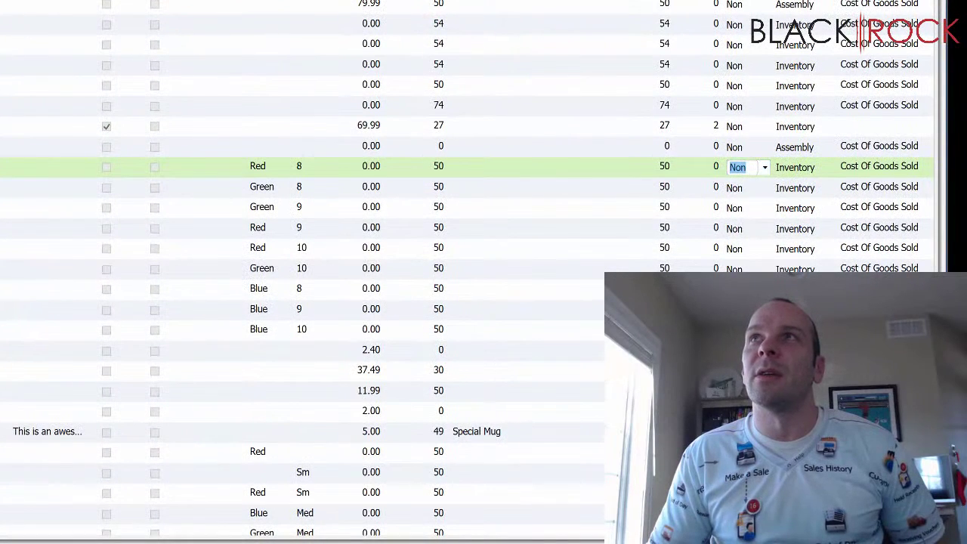
{"action": "left_click", "coordinate": [766, 167]}
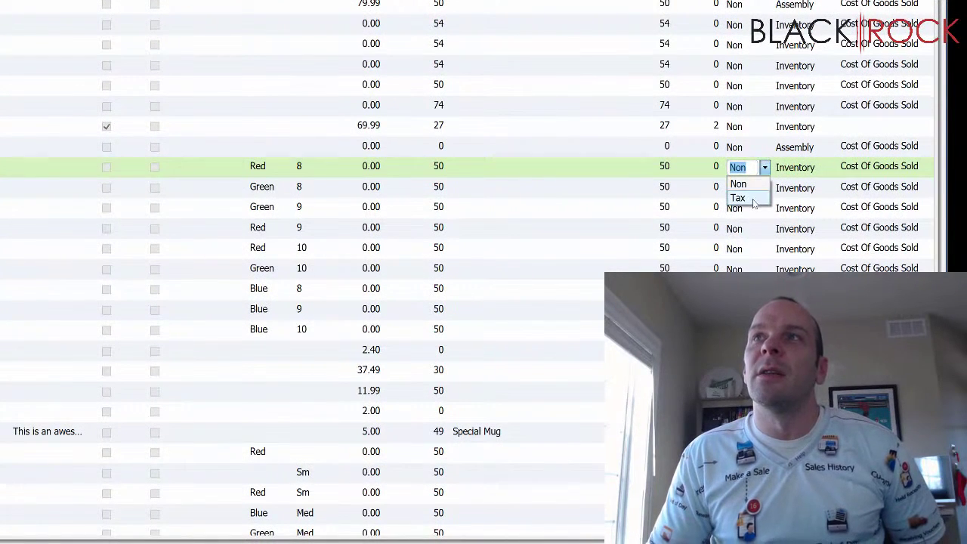
{"action": "left_click", "coordinate": [754, 199]}
{"action": "left_click", "coordinate": [760, 189]}
{"action": "left_click", "coordinate": [765, 187]}
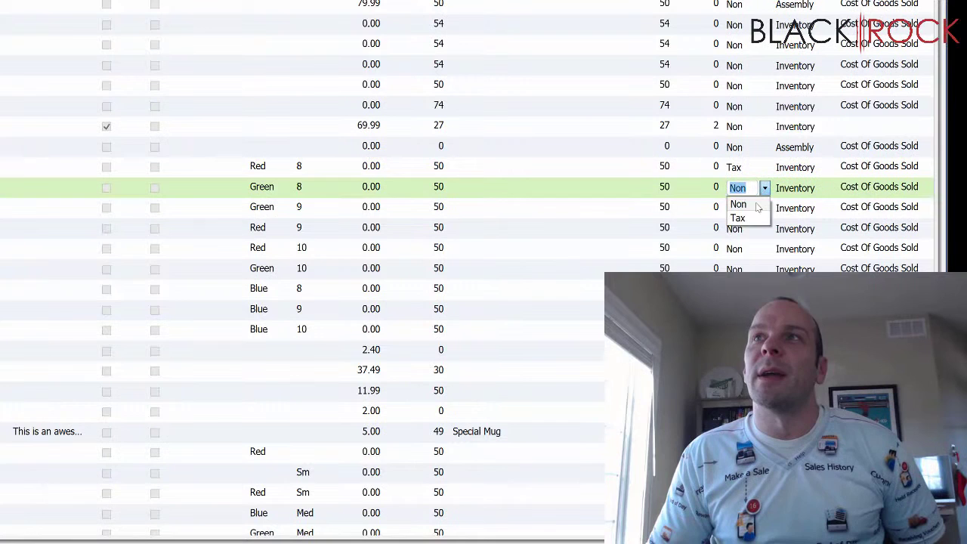
{"action": "left_click", "coordinate": [747, 219]}
Step: Set Leather Shoe Green 9's tax code to Tax and confirm the choice
{"action": "left_click", "coordinate": [763, 212]}
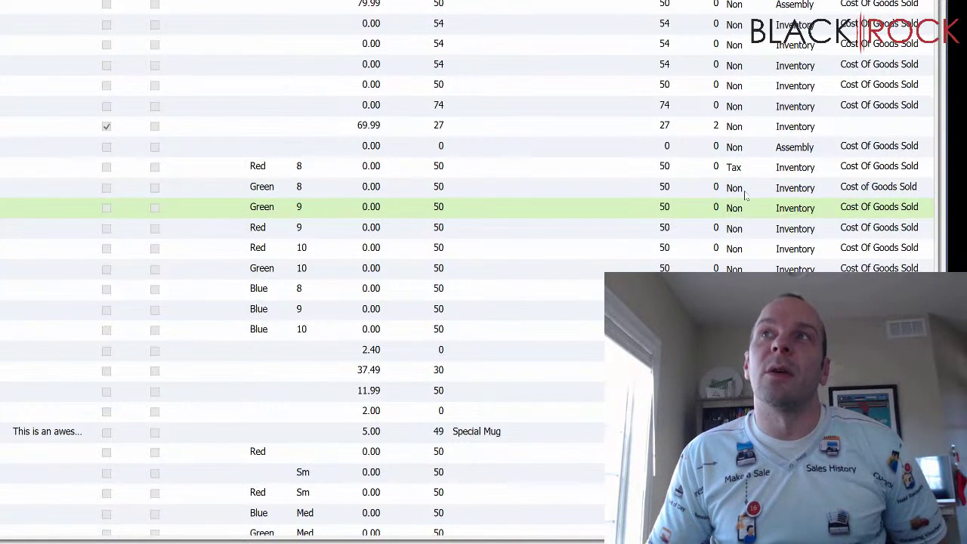
{"action": "left_click", "coordinate": [744, 191]}
{"action": "left_click", "coordinate": [740, 212]}
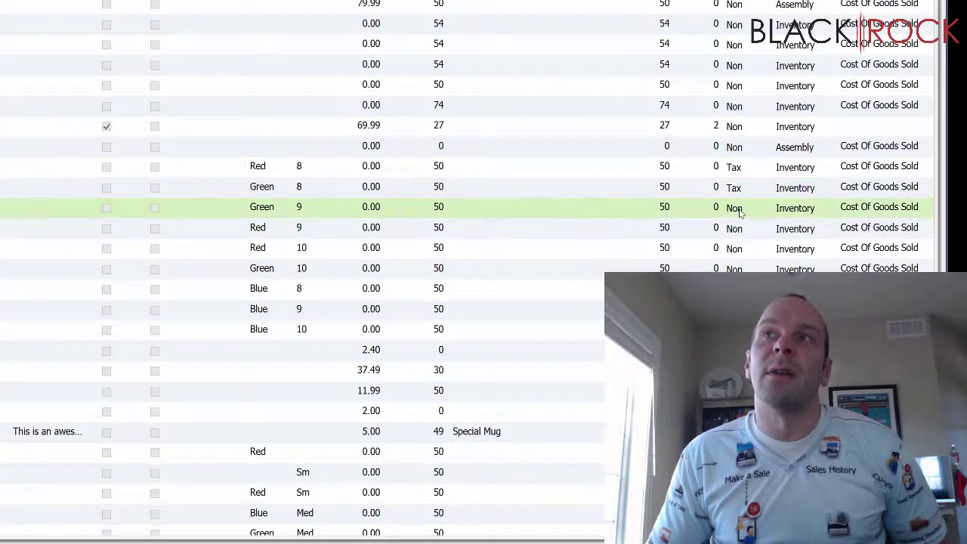
{"action": "left_click", "coordinate": [742, 212]}
{"action": "left_click", "coordinate": [765, 209]}
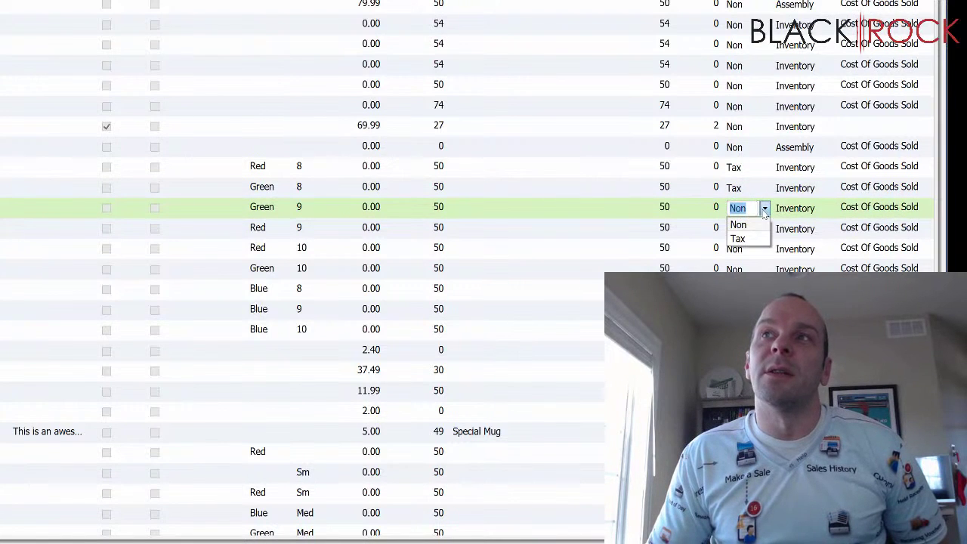
{"action": "left_click", "coordinate": [753, 240]}
{"action": "key", "text": "Down"}
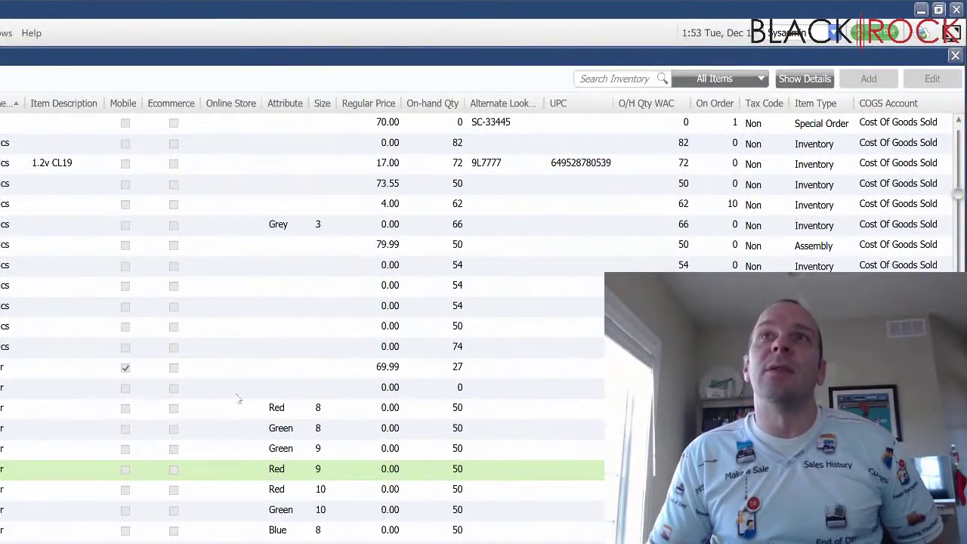
Step: Open Leather Shoe Red 8 in Edit Inventory Item to verify its tax code reads Tax
{"action": "left_click", "coordinate": [213, 409]}
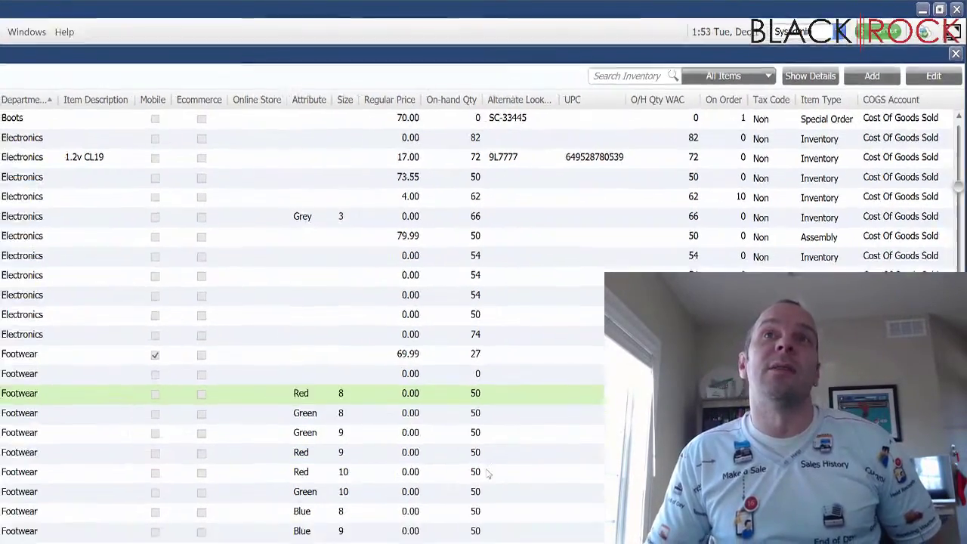
{"action": "left_click", "coordinate": [934, 76]}
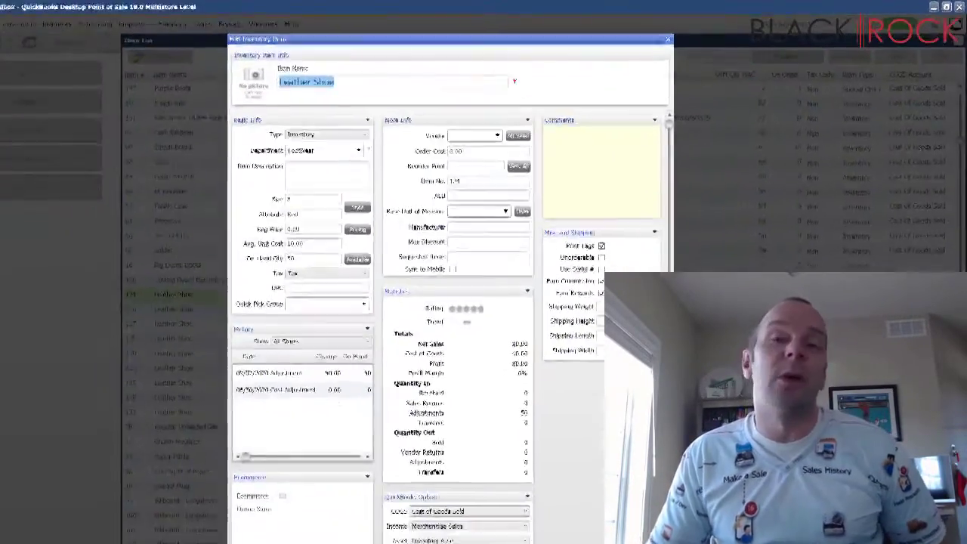